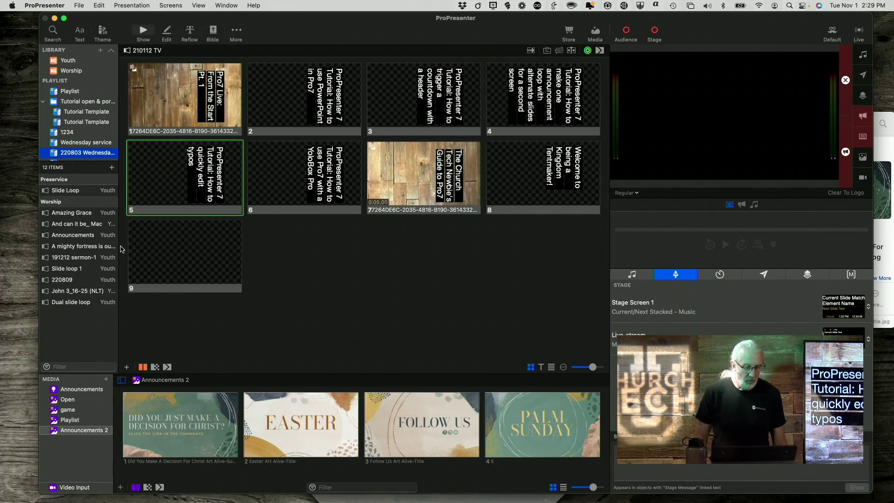
# Open 'A mighty fortress is our God' from the Worship playlist
pyautogui.click(80, 247)
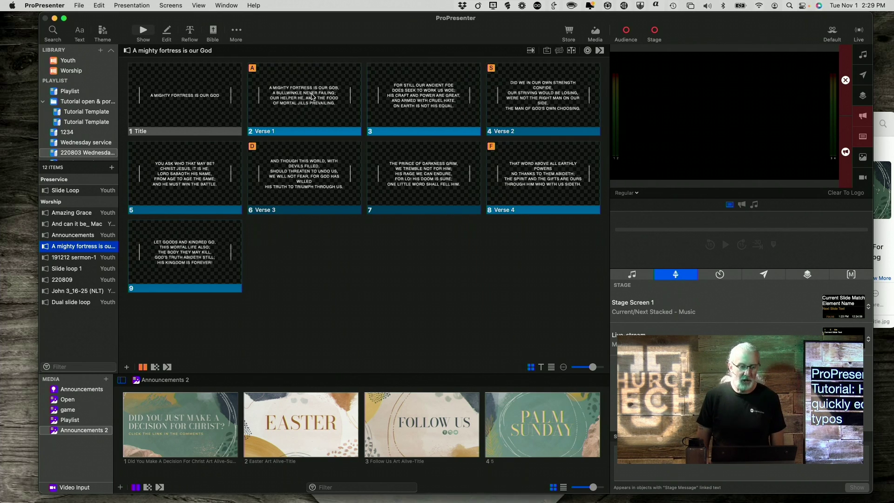
# Quick Edit the Verse 1 slide and correct 'GOB' to 'GOD'
pyautogui.rightClick(313, 97)
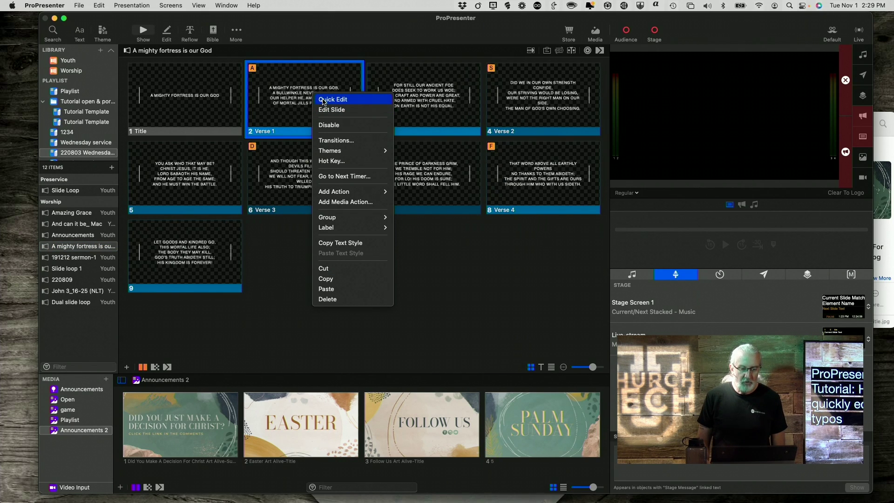
pyautogui.click(324, 100)
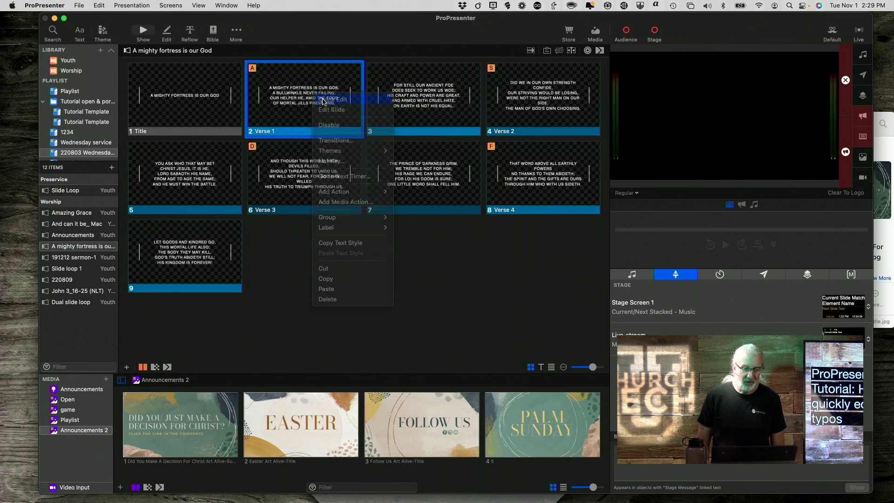
pyautogui.click(349, 100)
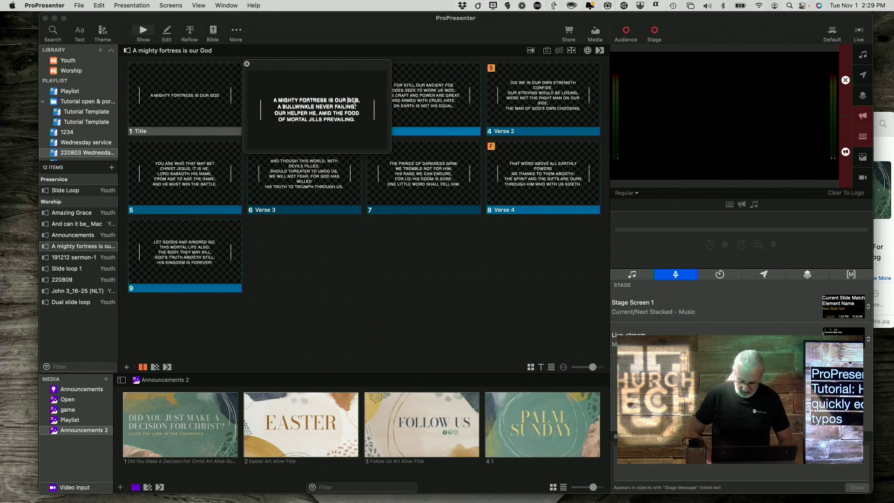
pyautogui.press('BackSpace')
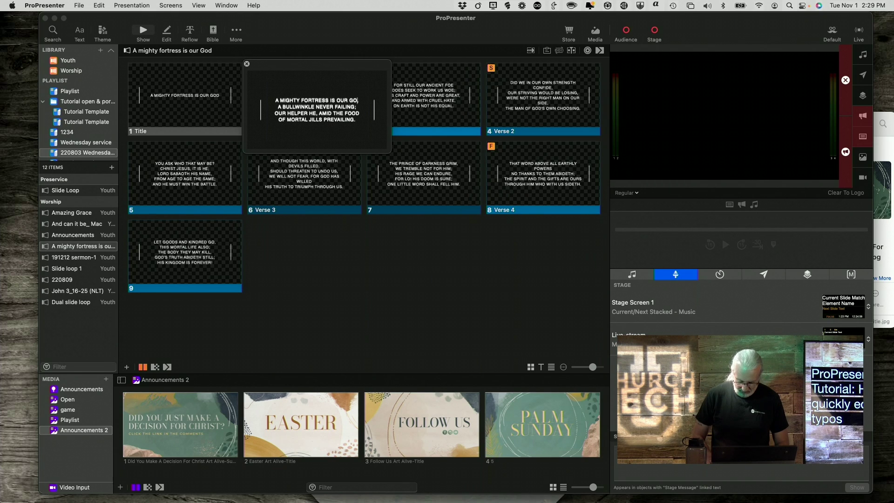
pyautogui.write('D,')
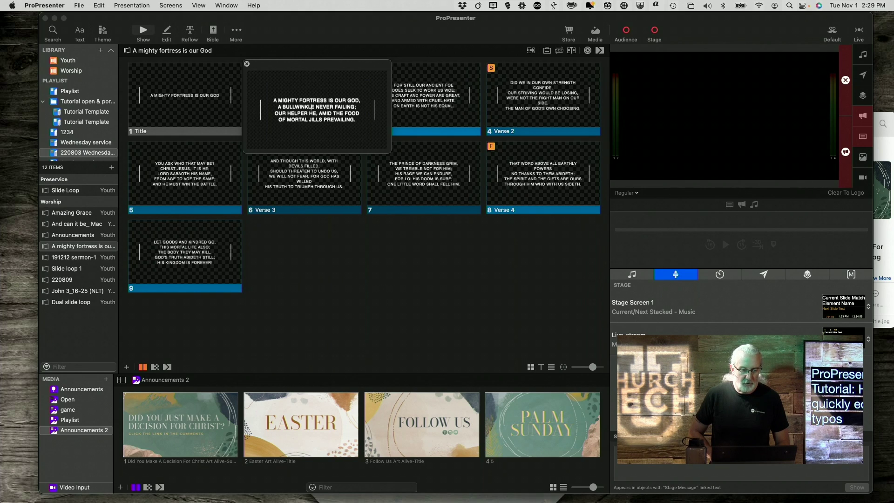
# Correct 'BULLWINKLE' to 'BULWARK', 'FOOD' to 'FLOOD' and 'JILLS' to 'ILLS'
pyautogui.press('BackSpace')
pyautogui.press('BackSpace')
pyautogui.press('BackSpace')
pyautogui.press('BackSpace')
pyautogui.press('BackSpace')
pyautogui.press('BackSpace')
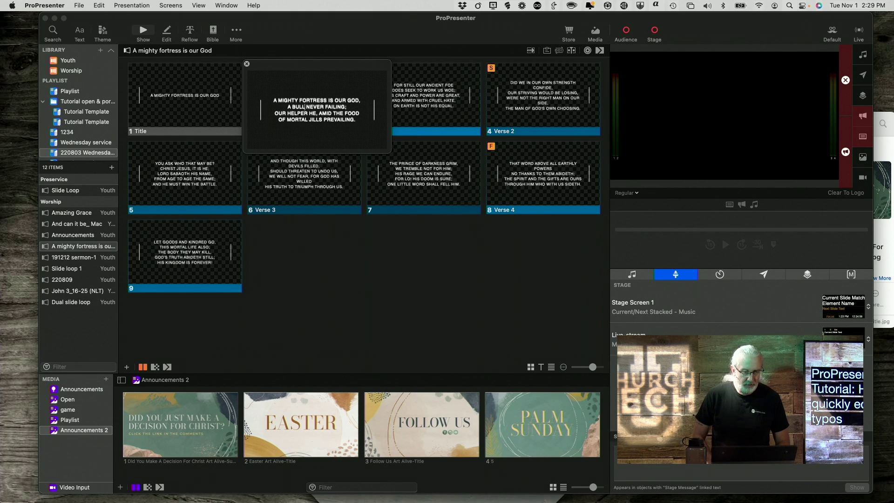
pyautogui.press('BackSpace')
pyautogui.press('BackSpace')
pyautogui.write('LWARK')
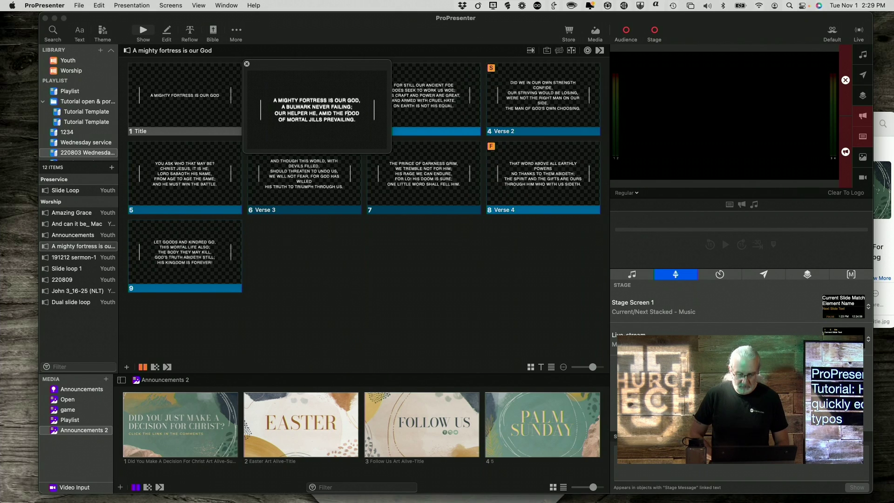
pyautogui.write('L')
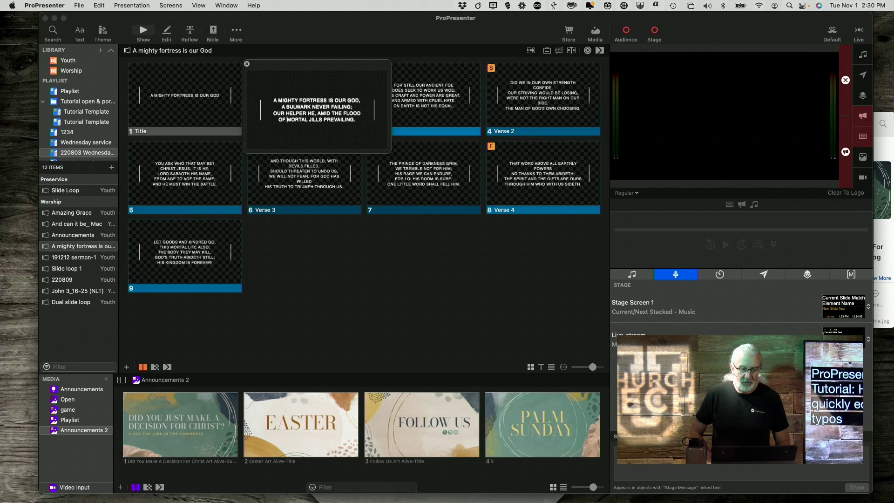
pyautogui.press('BackSpace')
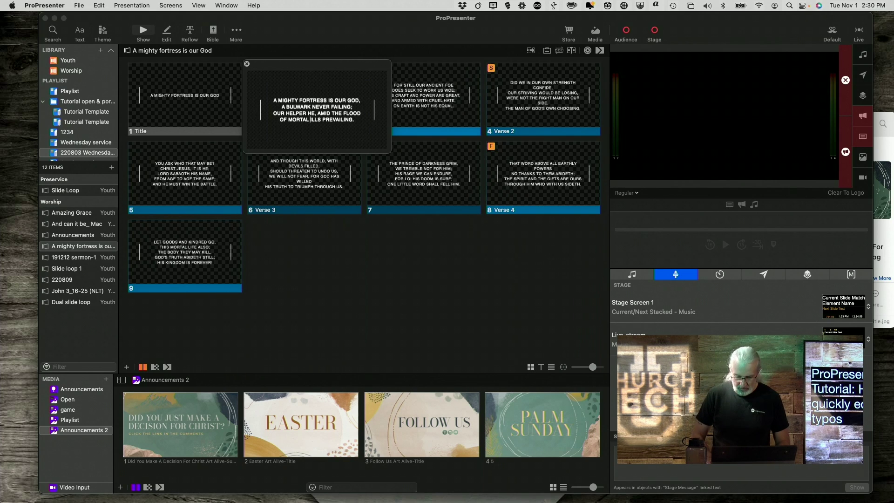
# Close Quick Edit so Verse 1 keeps its corrected lyrics in the slide grid
pyautogui.click(247, 63)
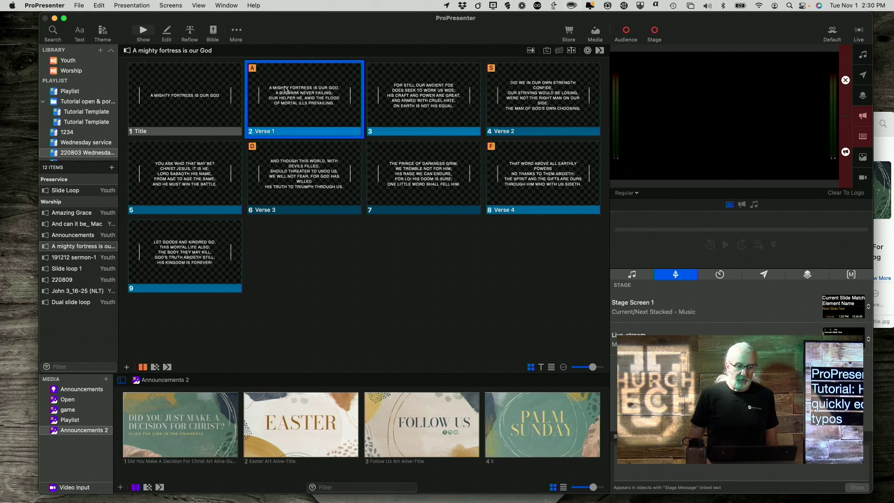
pyautogui.rightClick(286, 90)
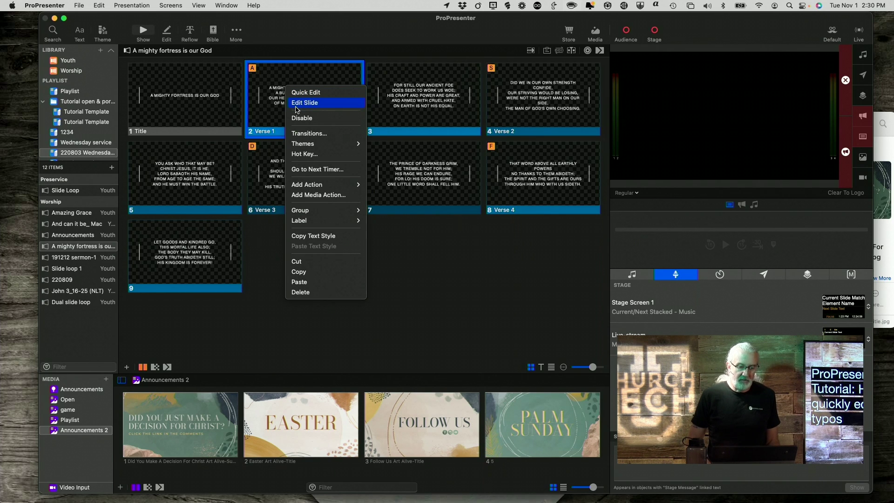
pyautogui.click(296, 103)
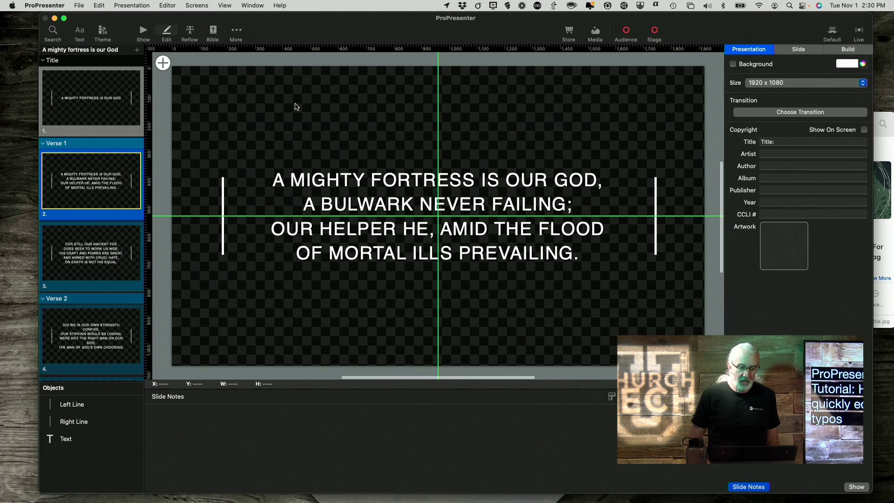
pyautogui.click(350, 202)
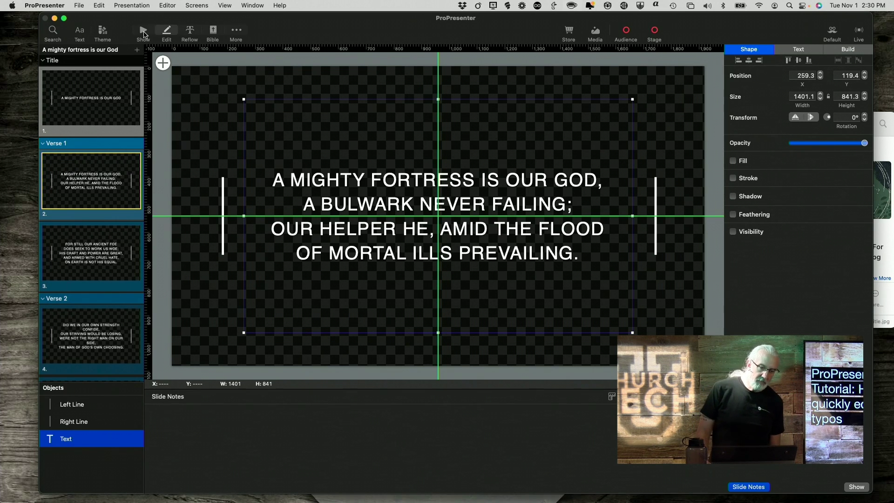
pyautogui.click(143, 33)
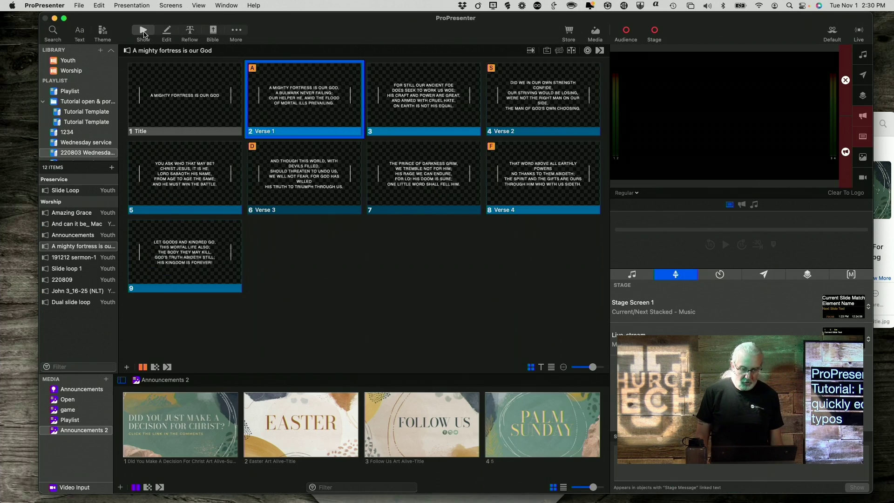
# Send Verse 1 live and preview it on the NDI or Syphon output
pyautogui.click(315, 93)
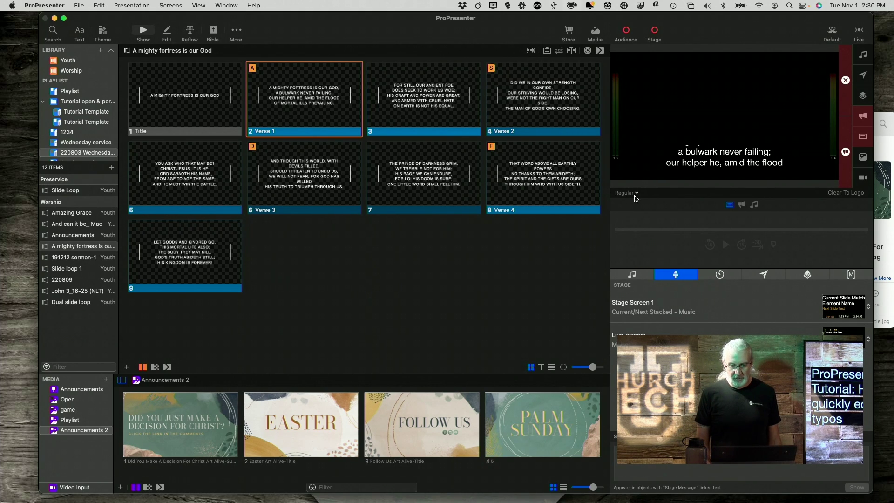
pyautogui.click(636, 195)
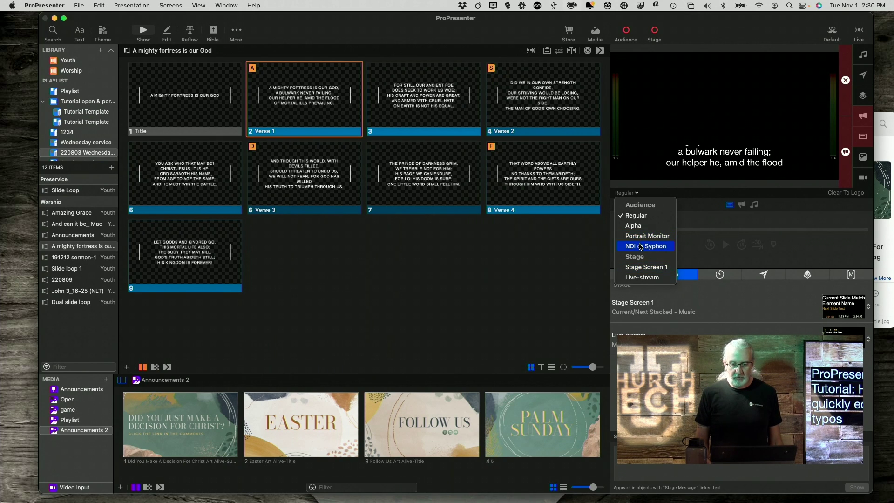
pyautogui.click(641, 247)
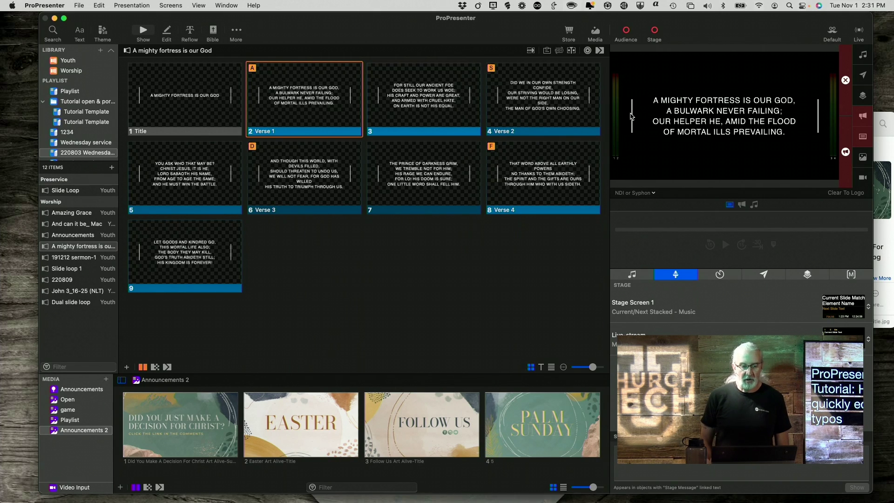
pyautogui.rightClick(310, 89)
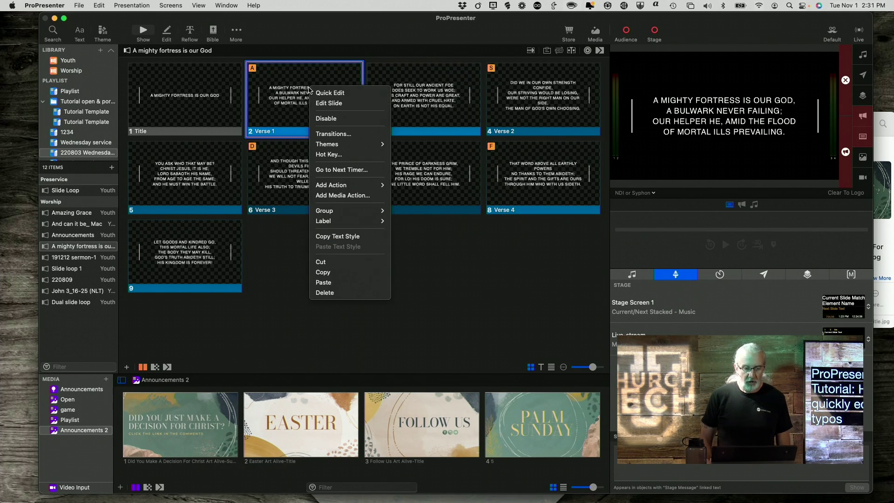
pyautogui.click(325, 94)
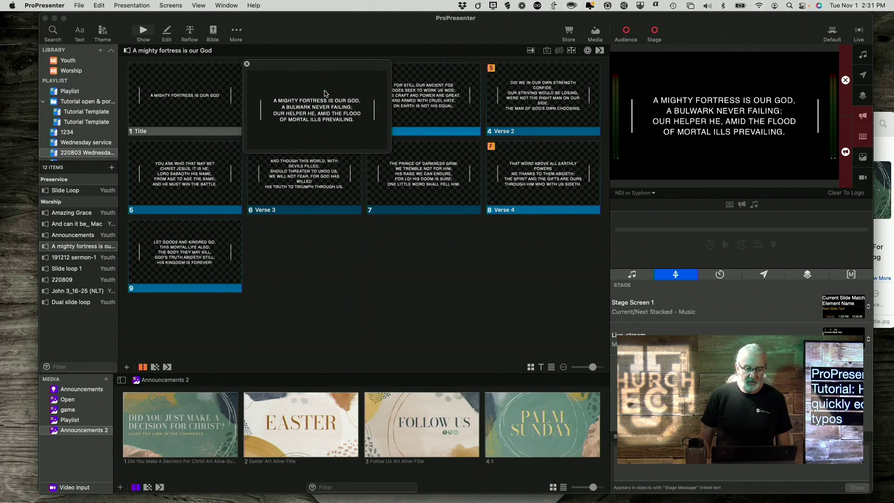
pyautogui.click(326, 113)
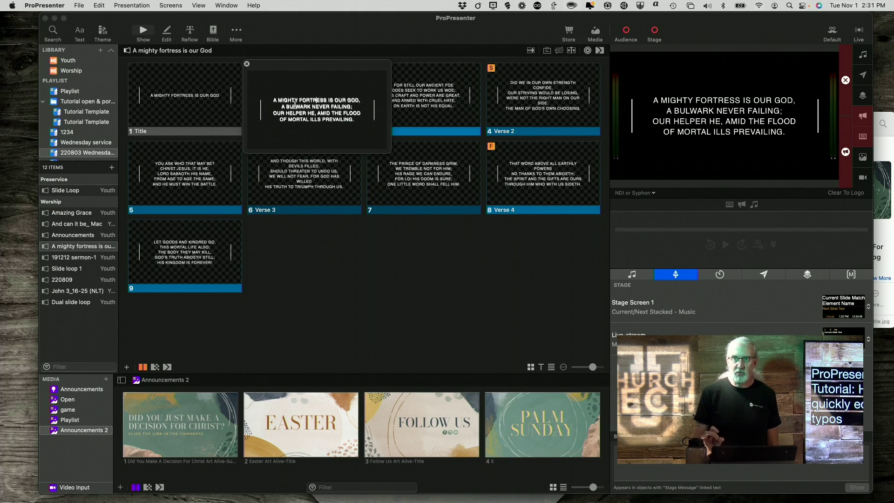
pyautogui.click(247, 64)
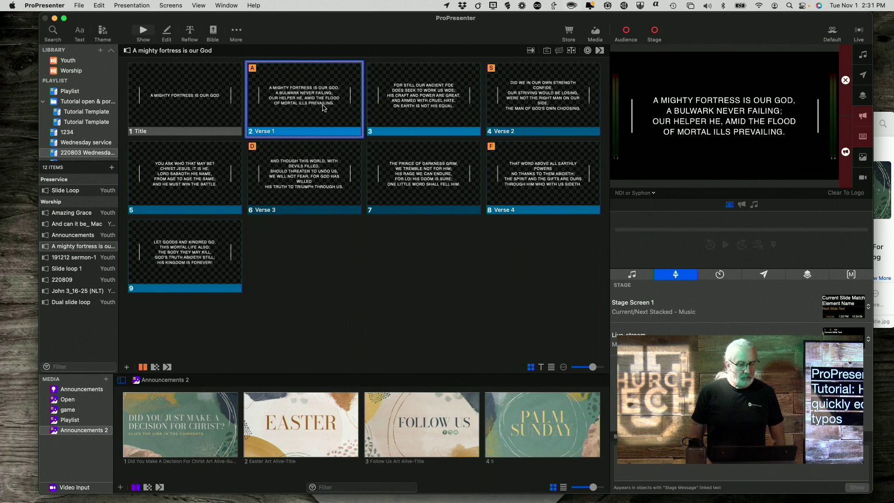
pyautogui.rightClick(325, 108)
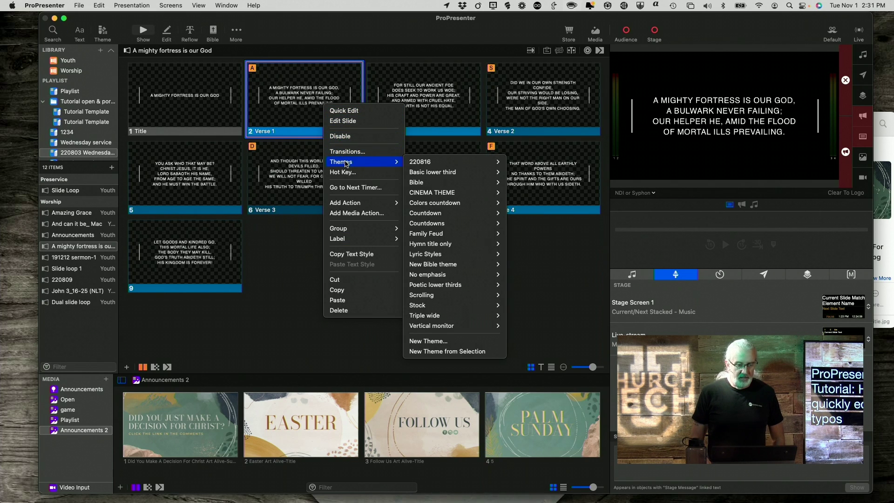
pyautogui.click(380, 48)
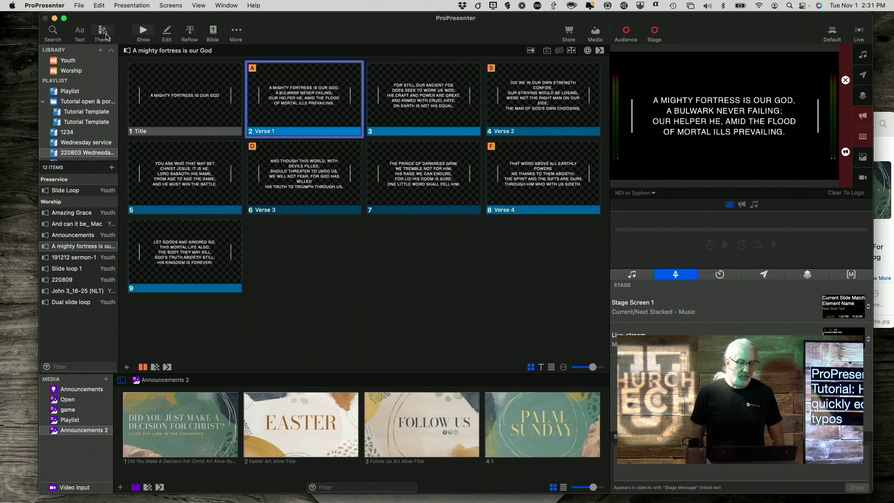